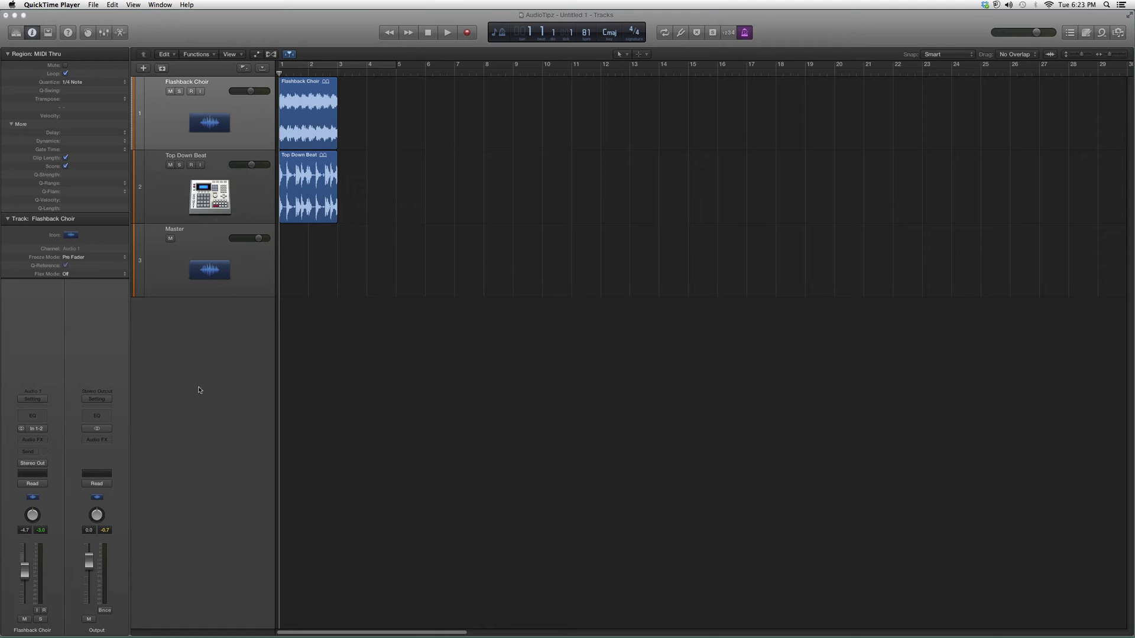
Insert Waves InPhase LT from the Audio FX slot on the Flashback Choir strip
left_click(26, 440)
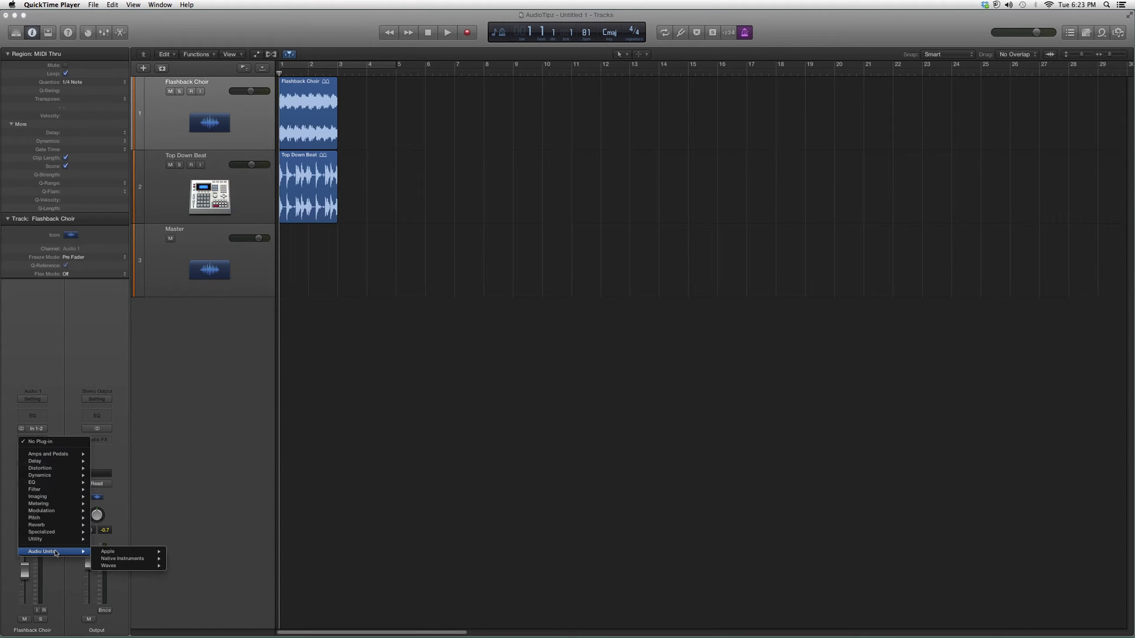
mouse_move(110, 564)
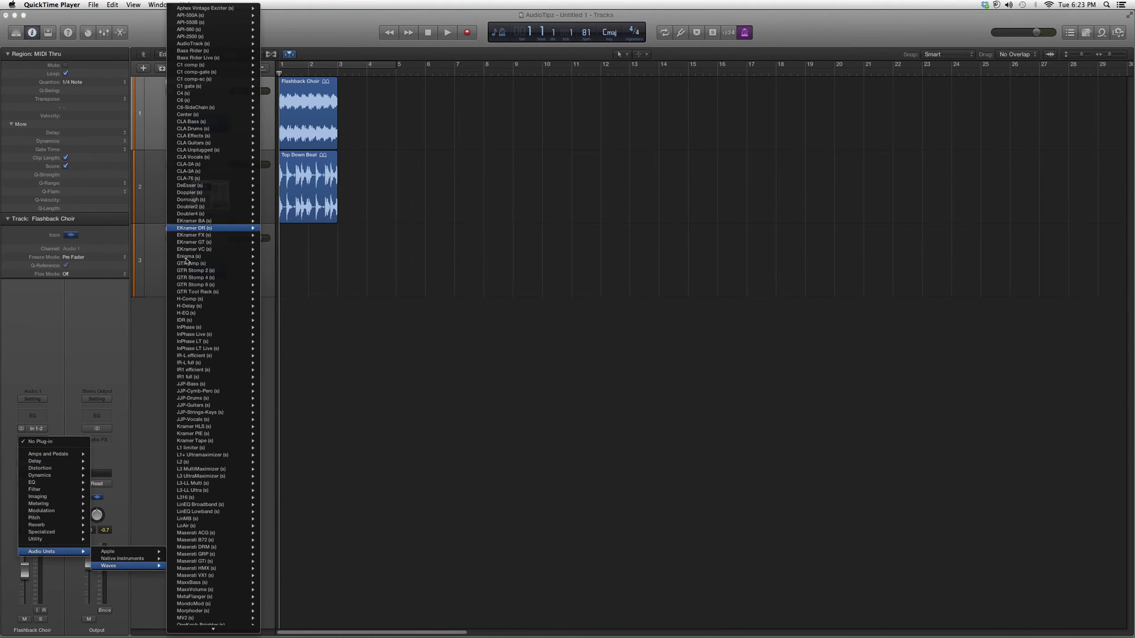
left_click(197, 343)
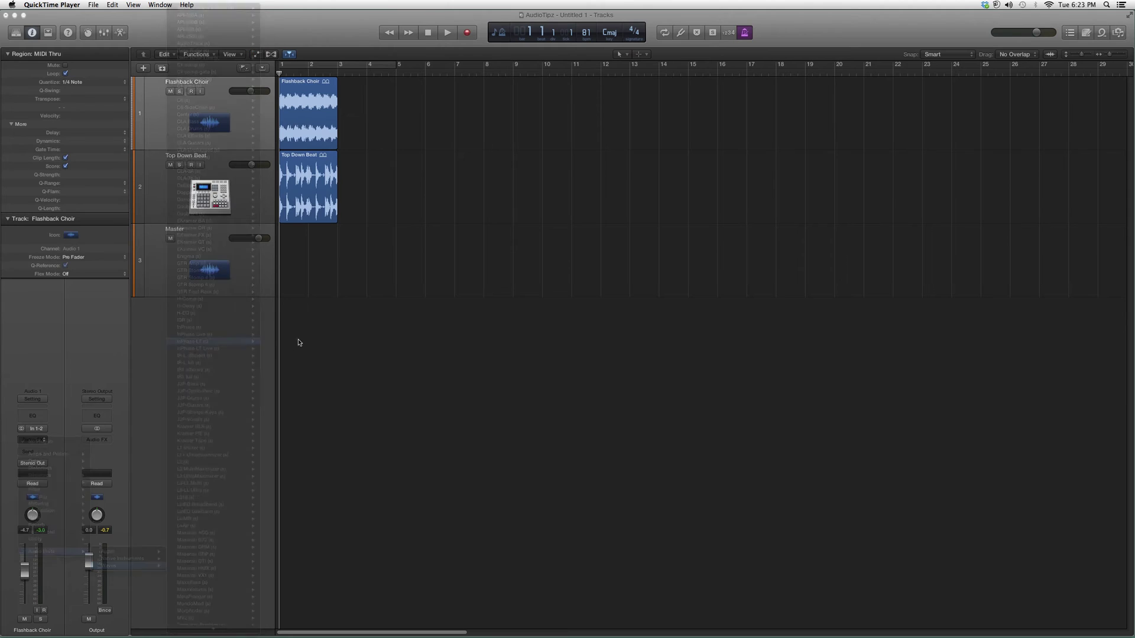
Drag the InPhase LT window to the screen centre, then slightly lower-left
left_click_drag(139, 40, 696, 239)
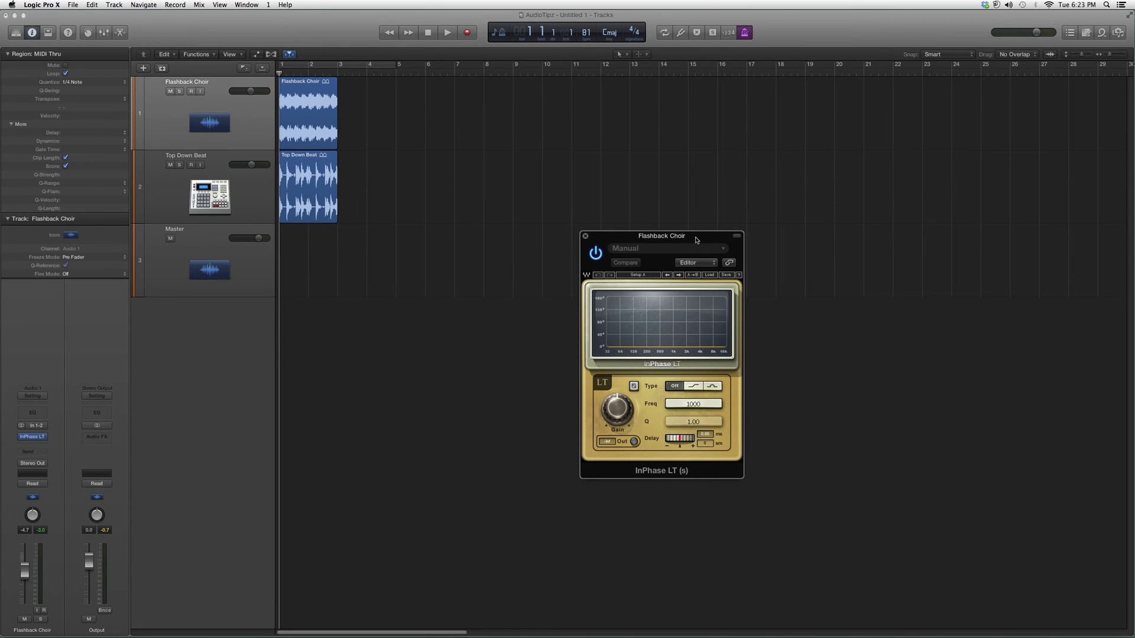
mouse_move(697, 239)
left_mouse_down()
mouse_move(644, 256)
mouse_move(652, 270)
left_mouse_up()
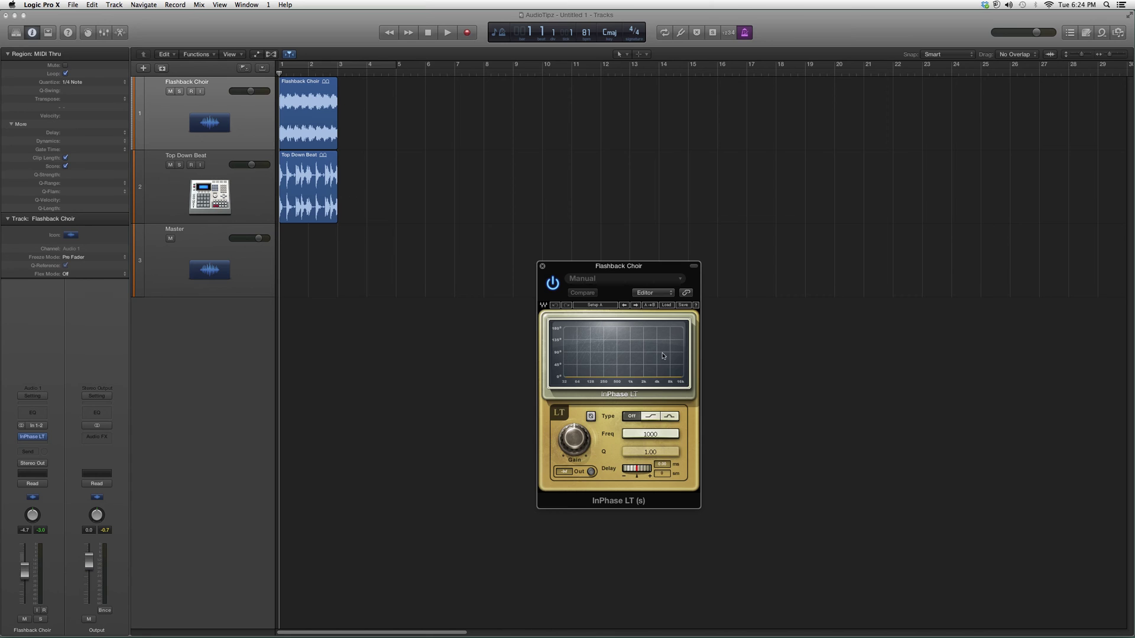
Nudge the InPhase LT window up and right, then click a control in the editor
left_click_drag(623, 265, 657, 222)
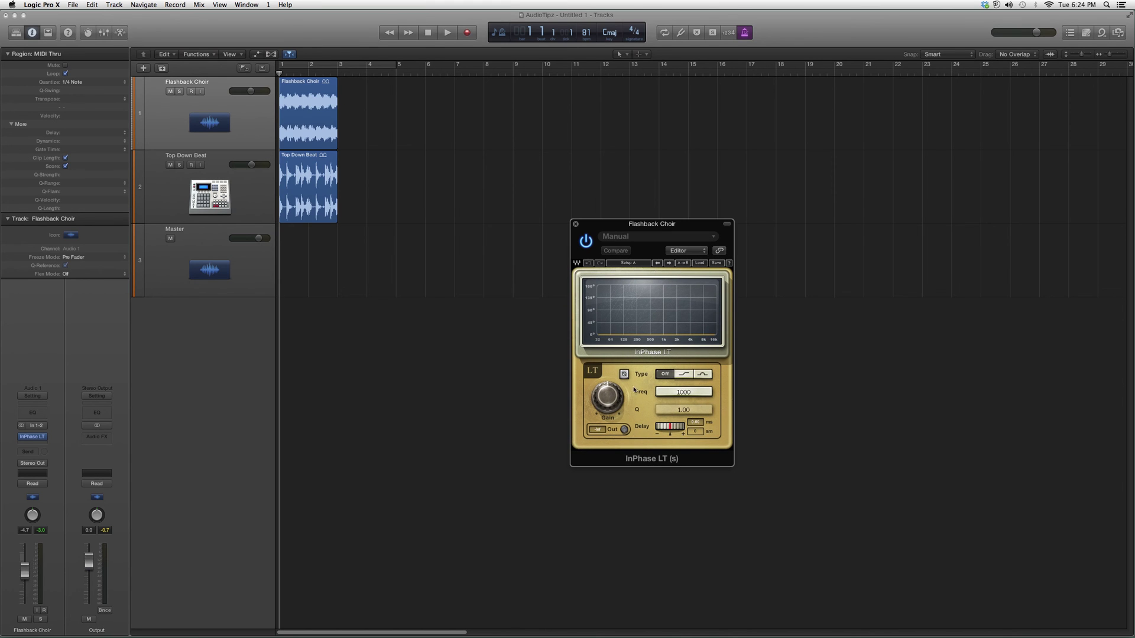
left_click(607, 395)
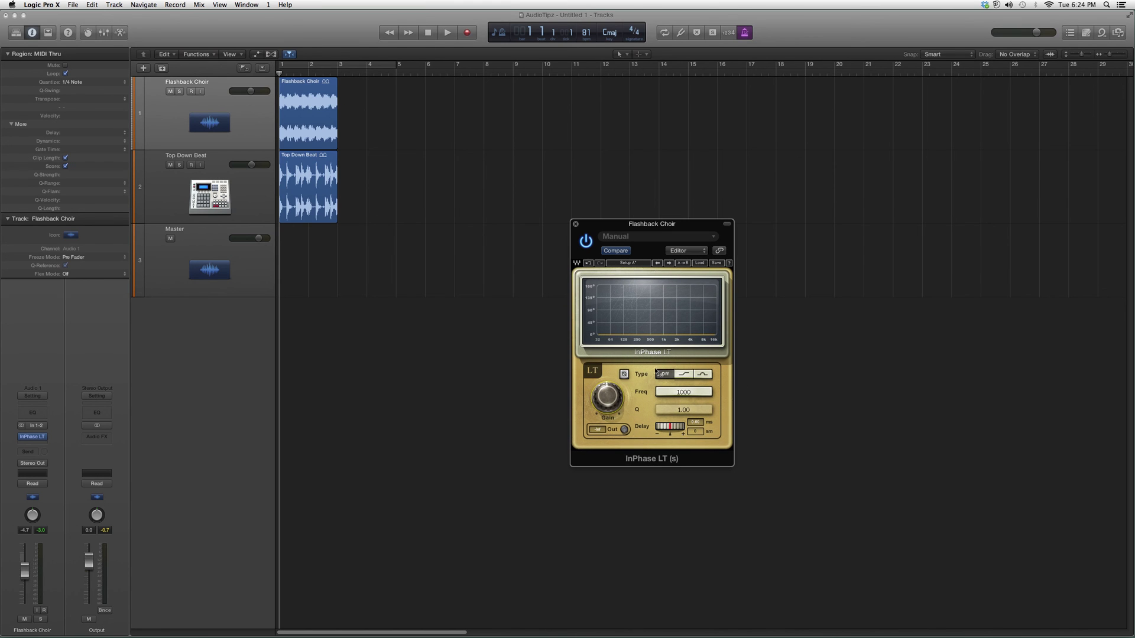